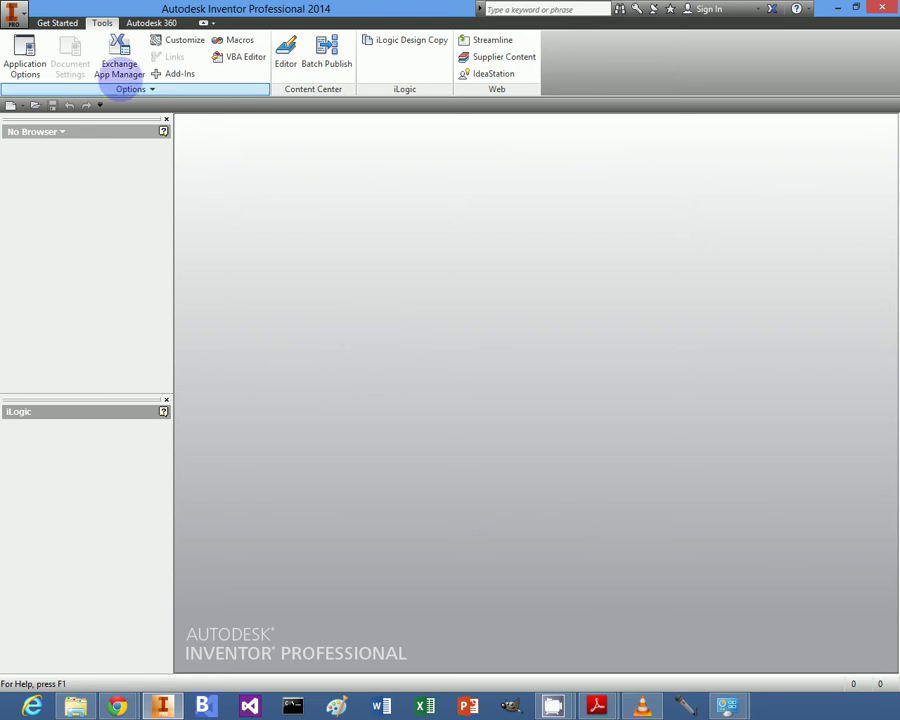
- Open the newest Engineered Belt Conveyor Trajectory 3D Model part from the Components Lib folder
left_click(14, 15)
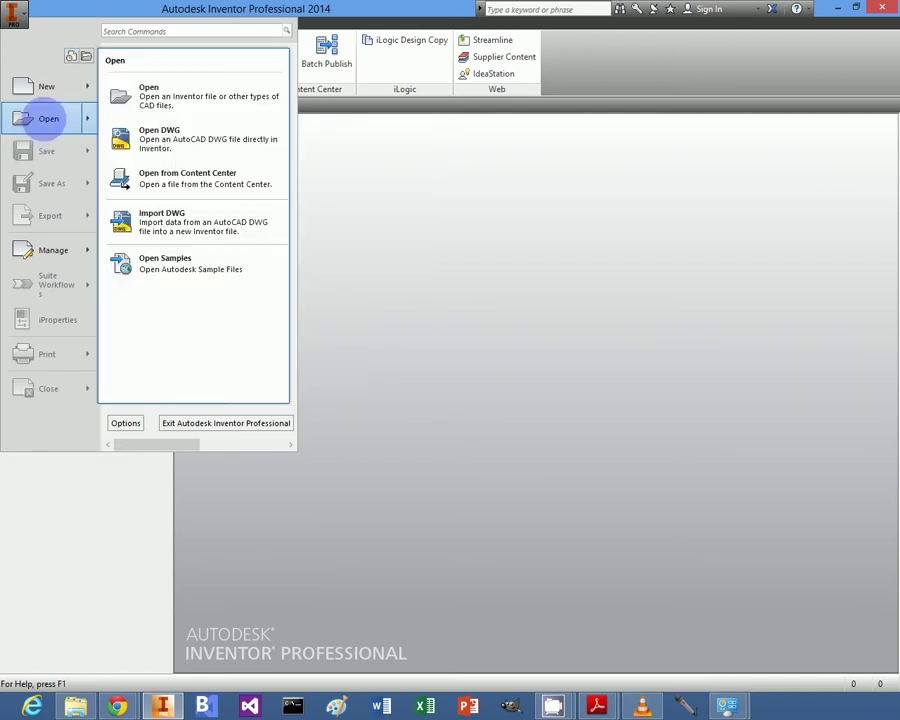
left_click(44, 116)
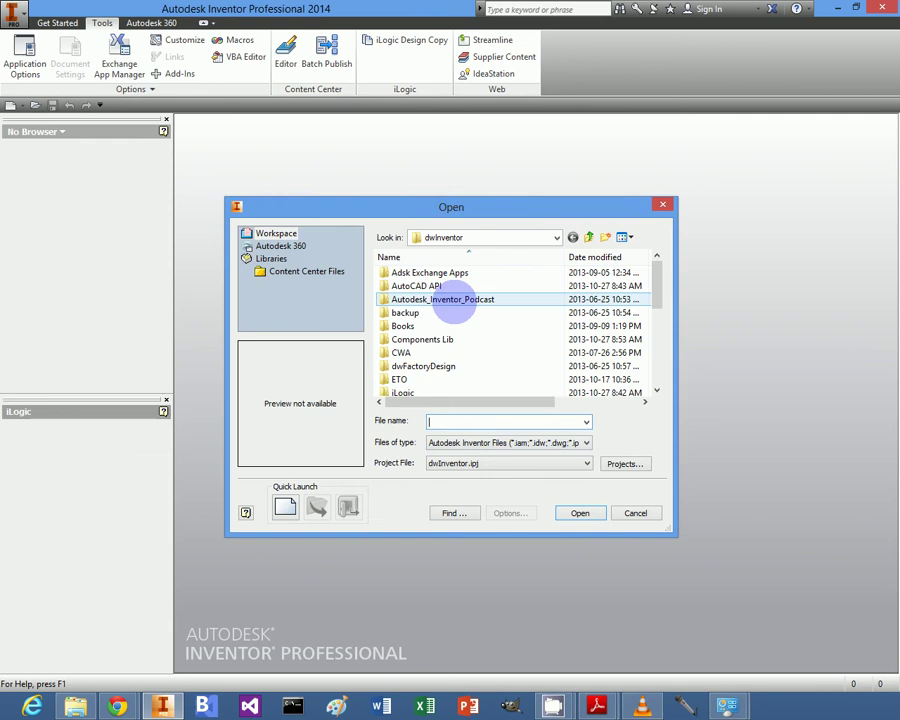
double_click(452, 339)
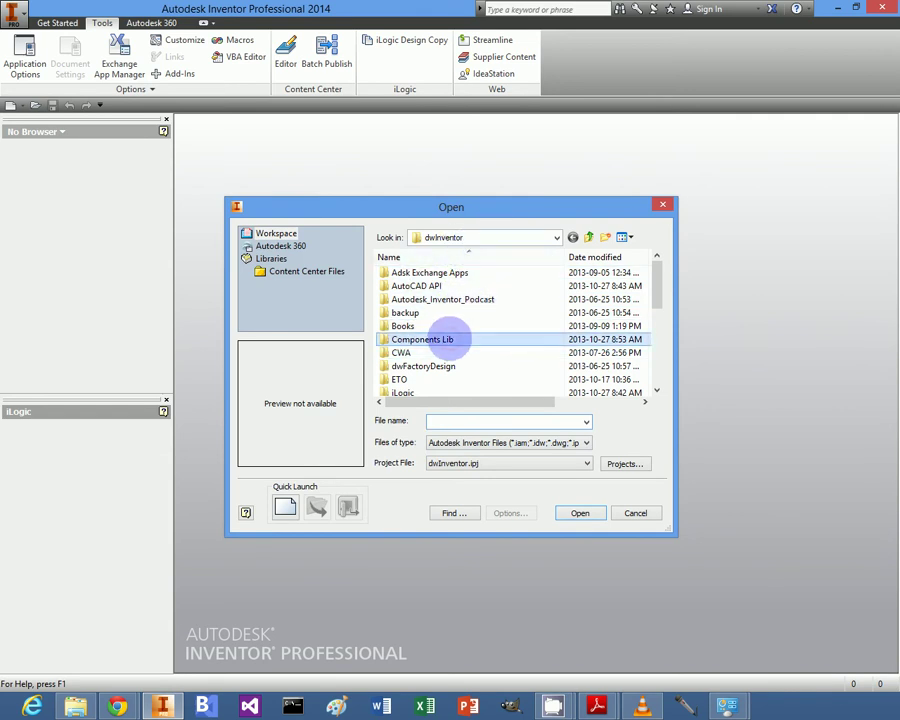
double_click(458, 274)
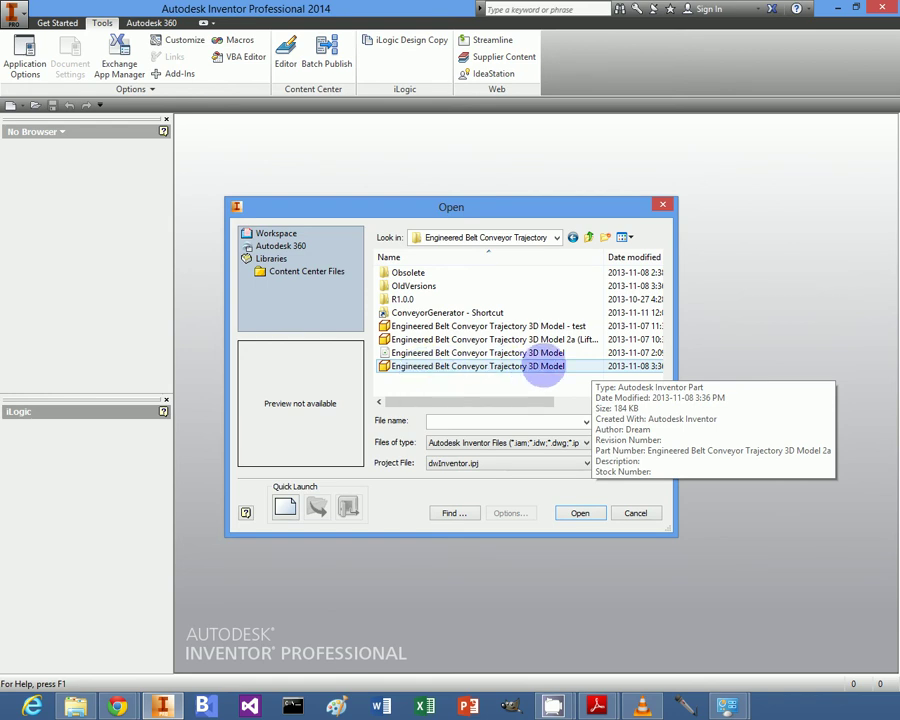
left_click(548, 364)
double_click(548, 364)
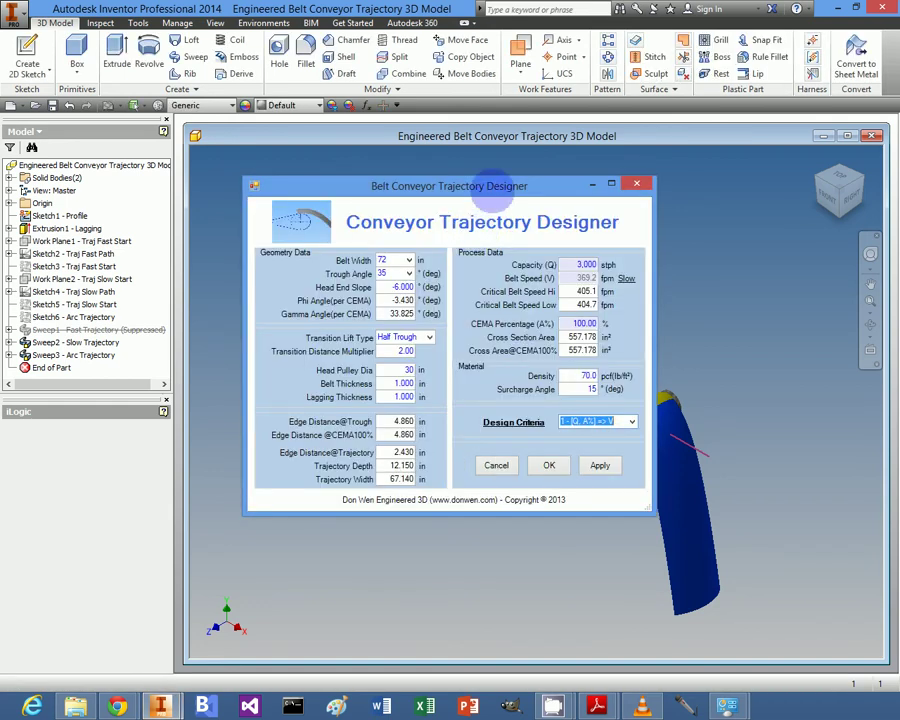
- Move the Belt Conveyor Trajectory Designer dialog down and to the left, off the model
left_click_drag(495, 183, 459, 275)
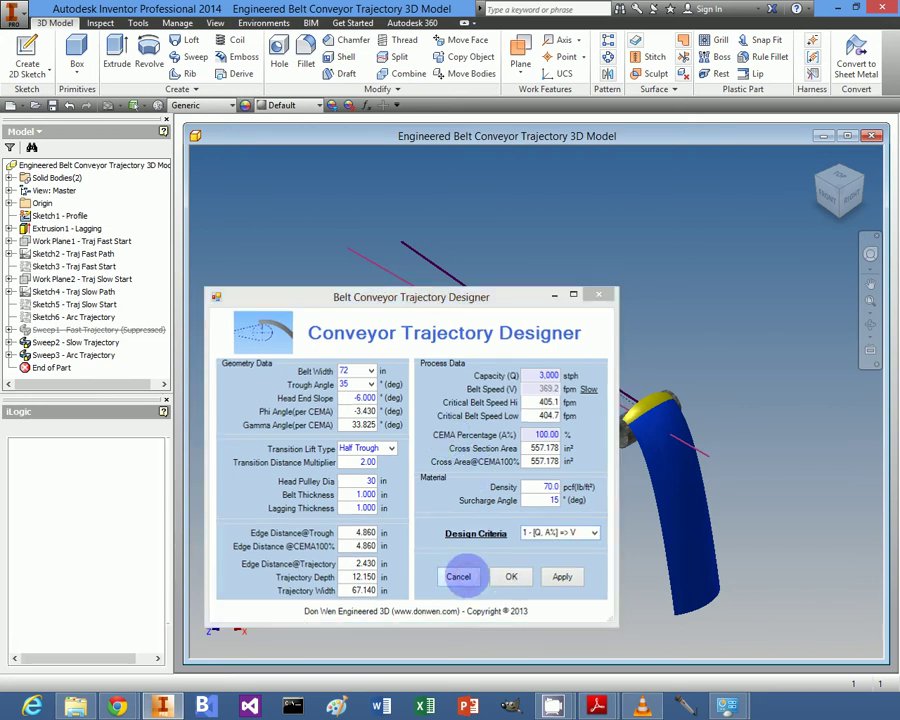
- Cancel the Trajectory Designer and frame the head pulley arc from the front, window maximized
left_click(458, 576)
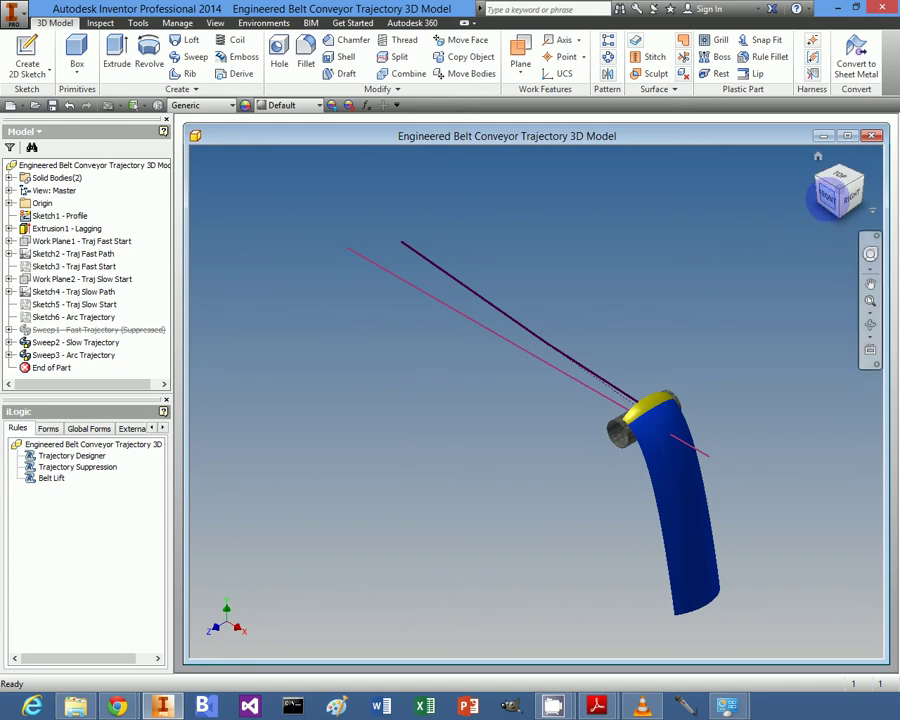
left_click(838, 193)
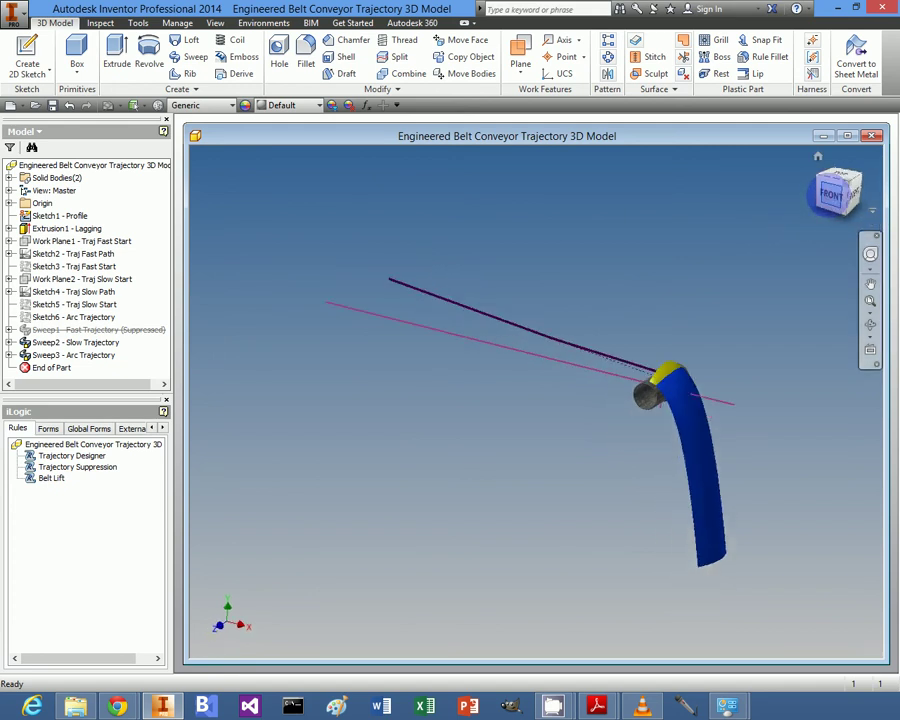
scroll(663, 357, "up", 5)
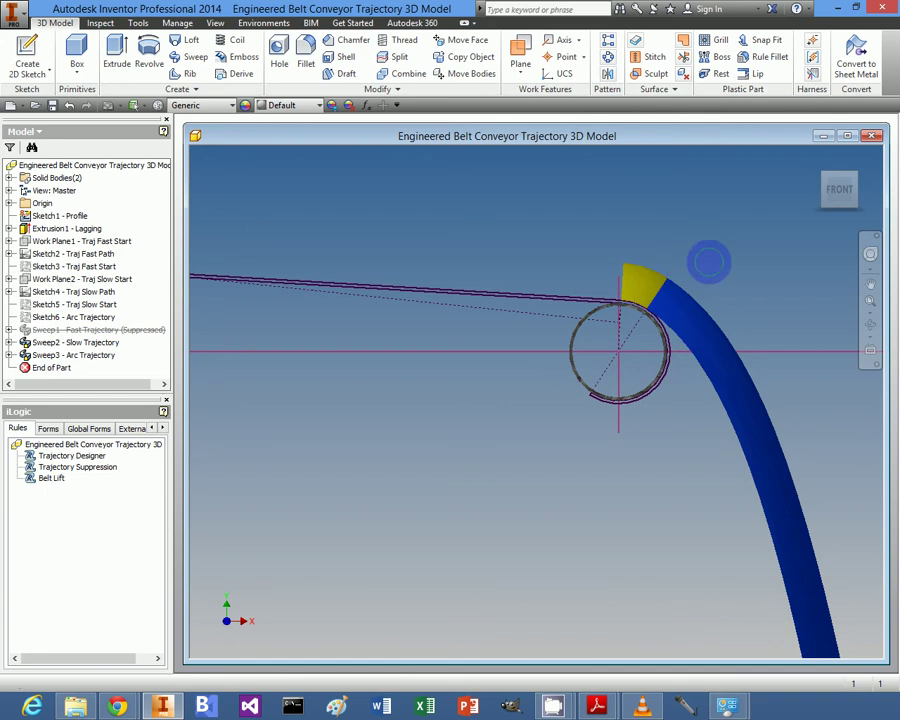
middle_click_drag(704, 260, 648, 208)
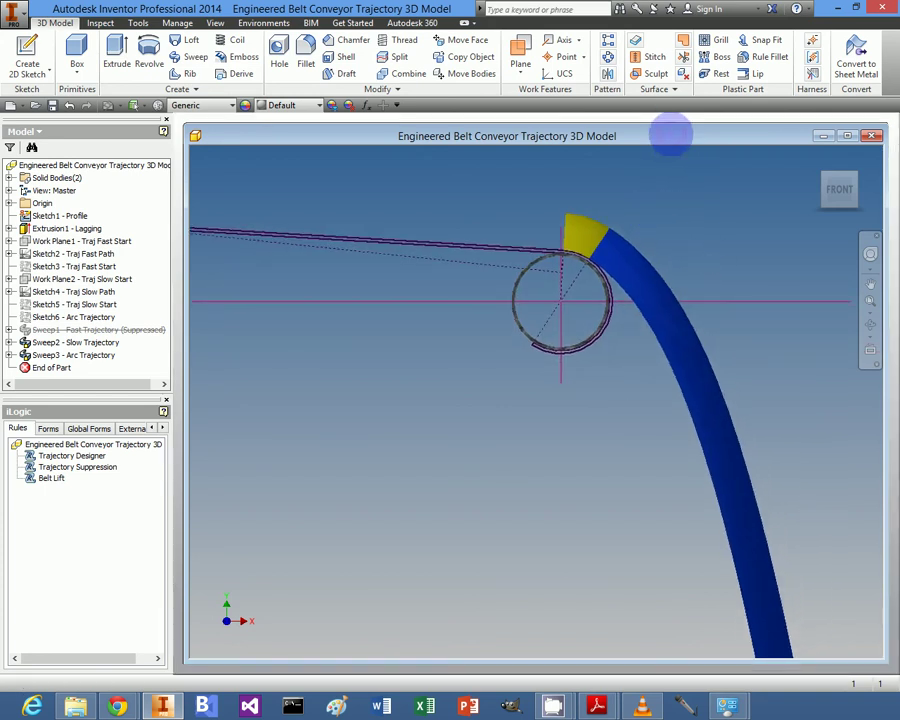
double_click(670, 135)
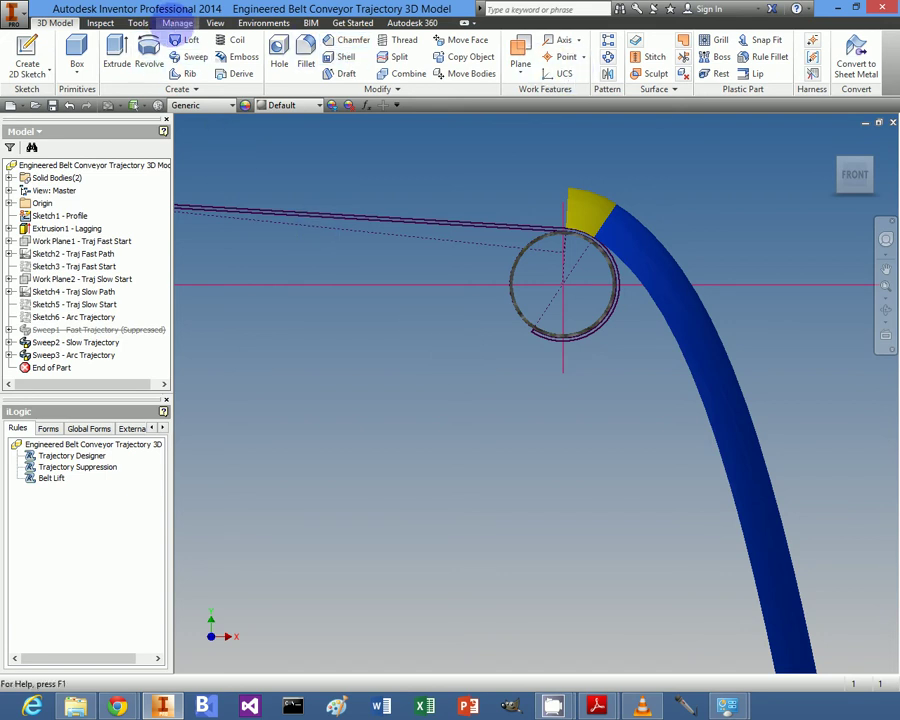
- Uncheck Trajectory Designer in the After Open Document event trigger, leaving Belt Lift as the only triggered rule
left_click(177, 22)
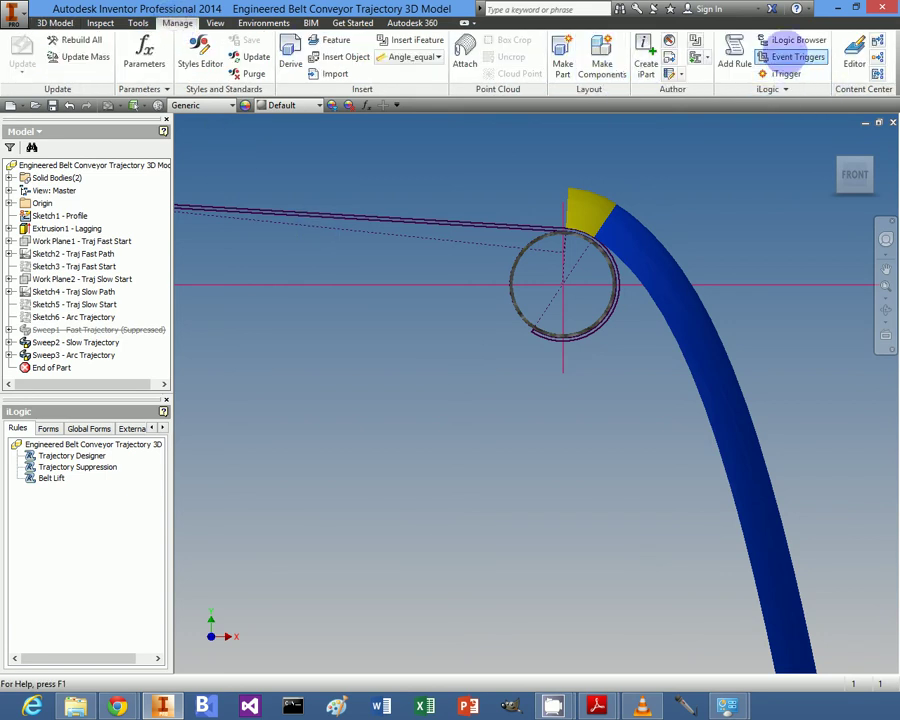
left_click(797, 57)
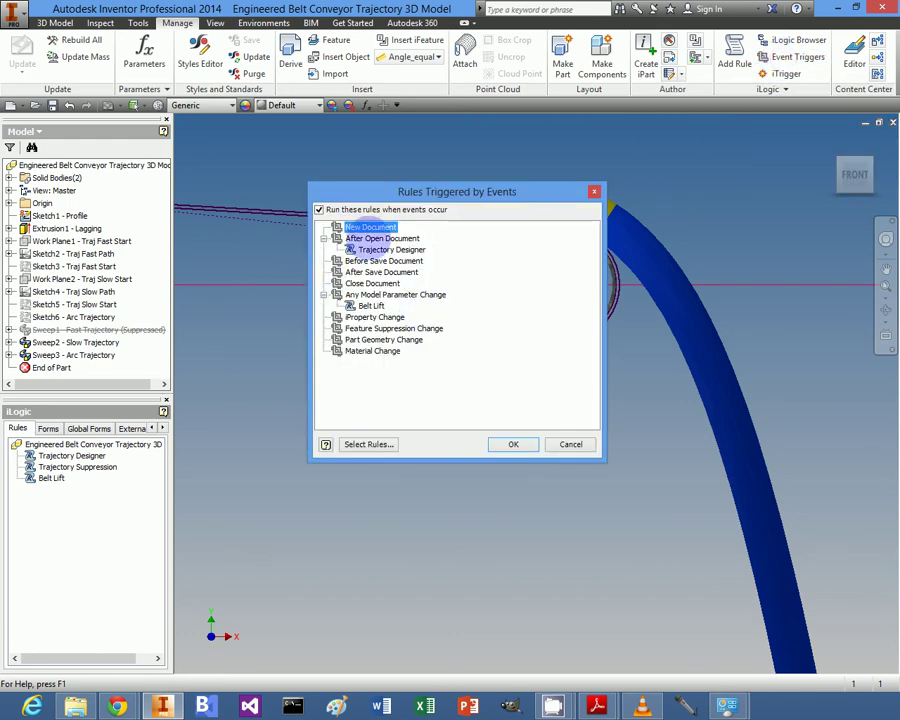
left_click(390, 238)
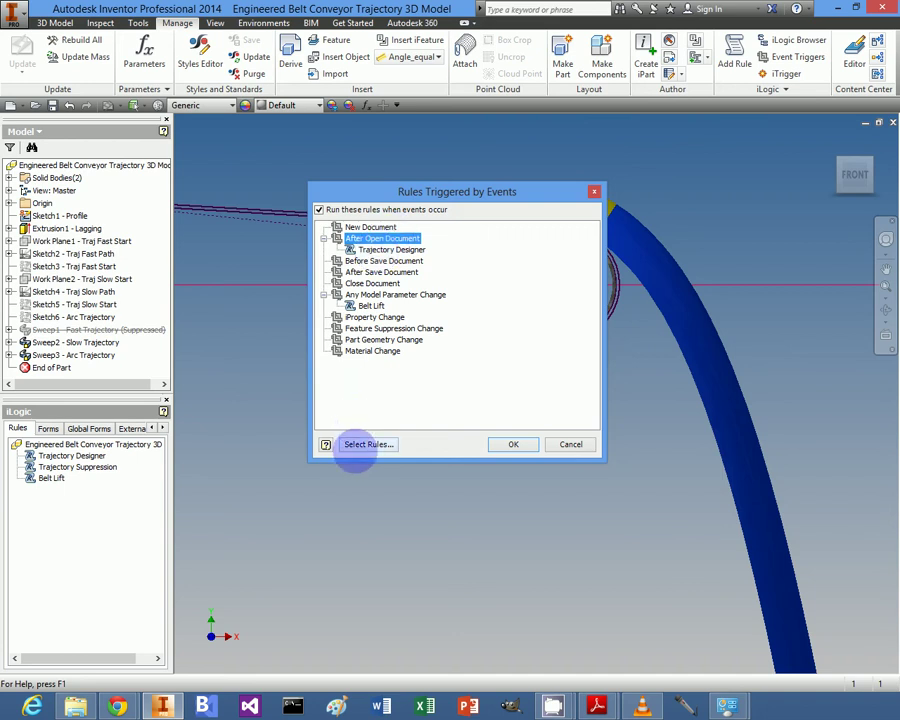
left_click(368, 444)
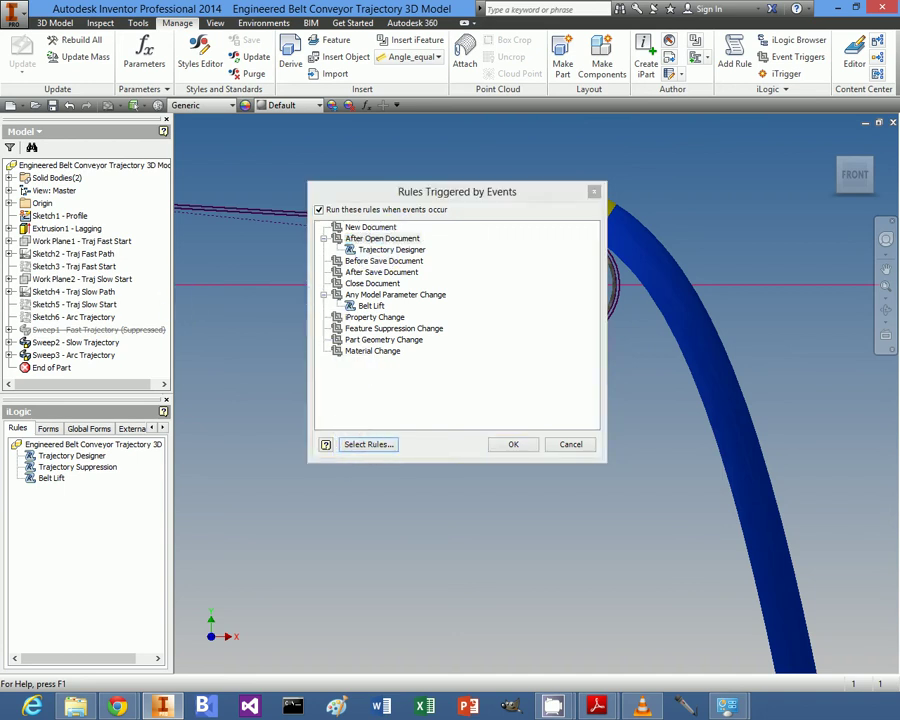
left_click_drag(380, 242, 707, 240)
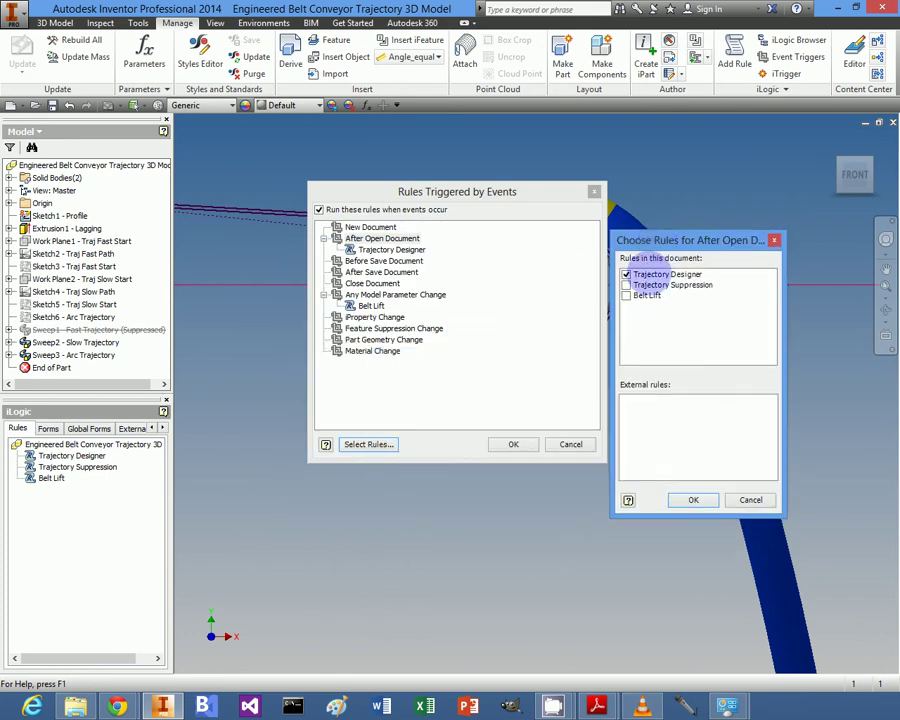
left_click(626, 274)
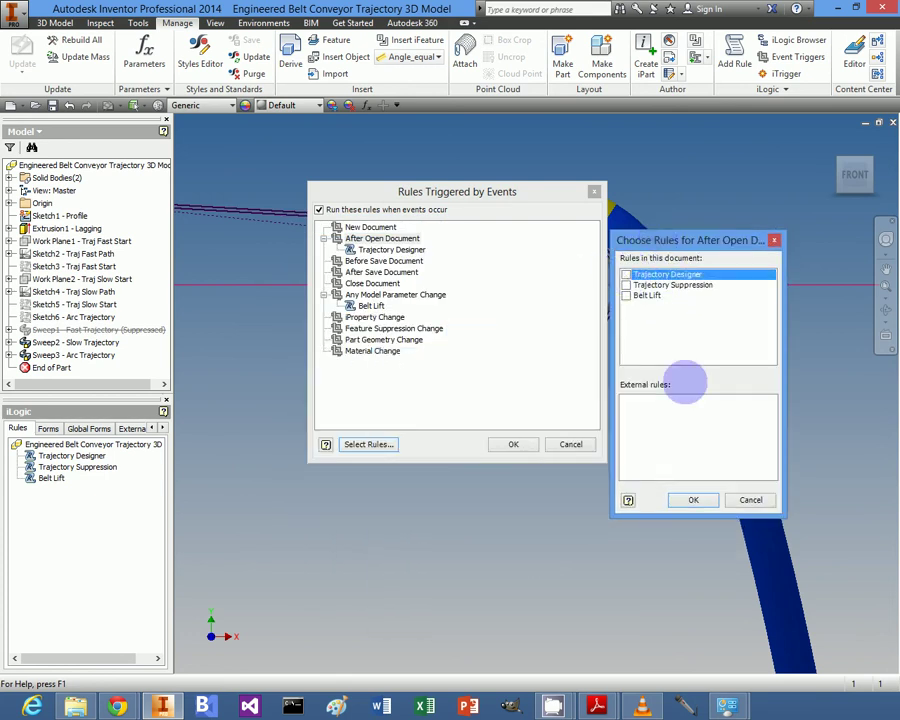
left_click(693, 500)
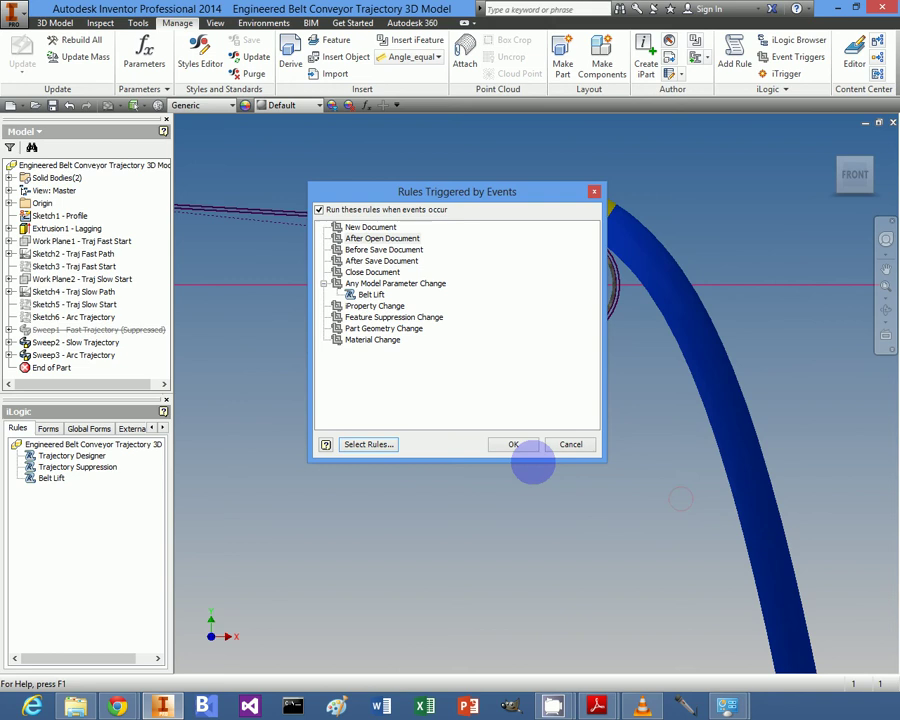
left_click(513, 444)
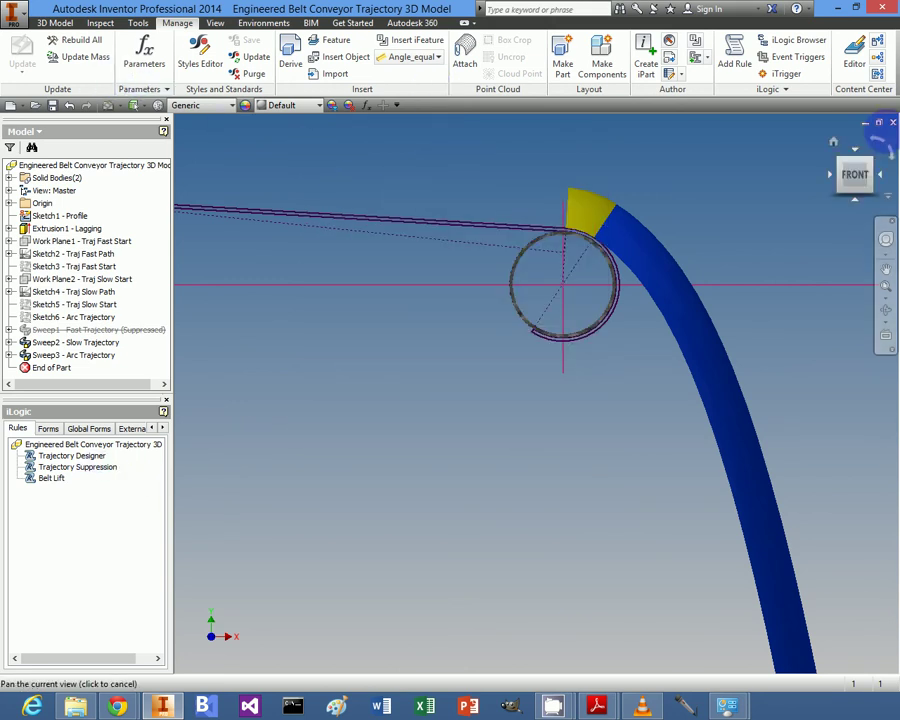
- Close the model without saving and reopen the newest conveyor trajectory 3D model part
left_click(892, 122)
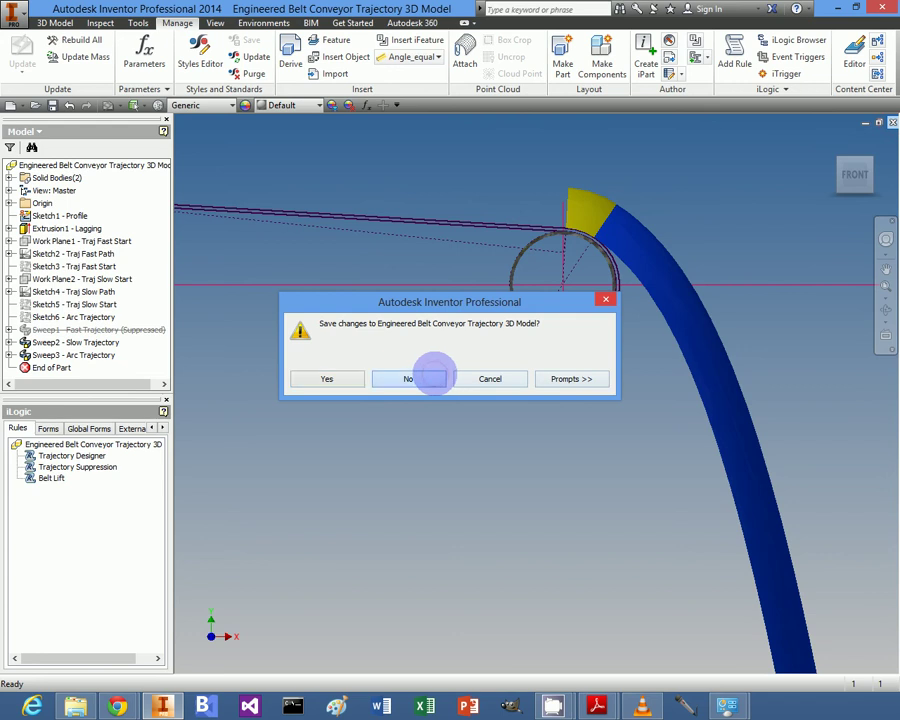
left_click(408, 376)
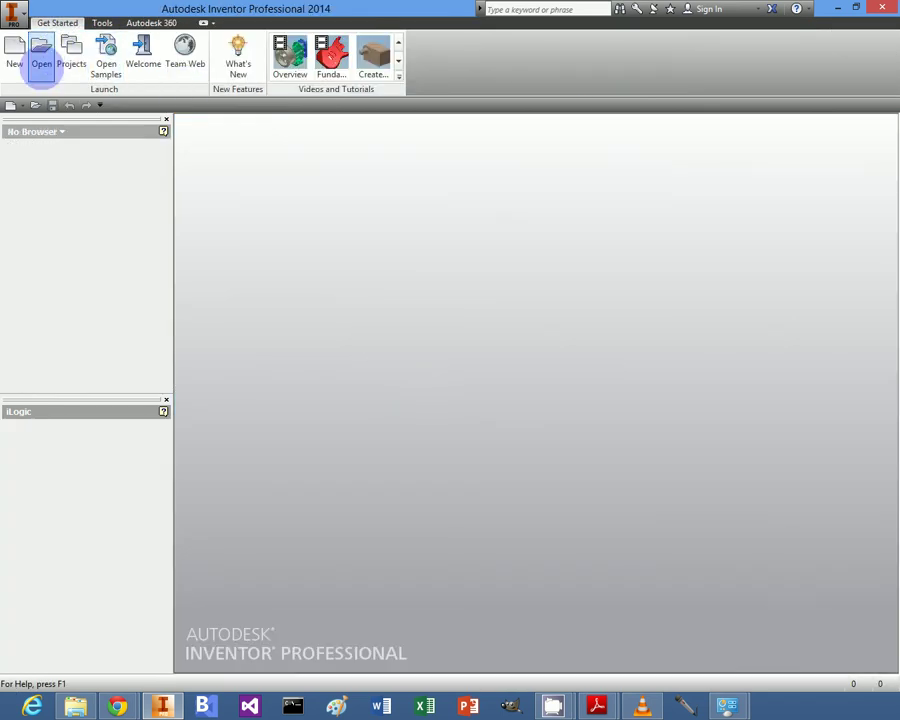
left_click(41, 50)
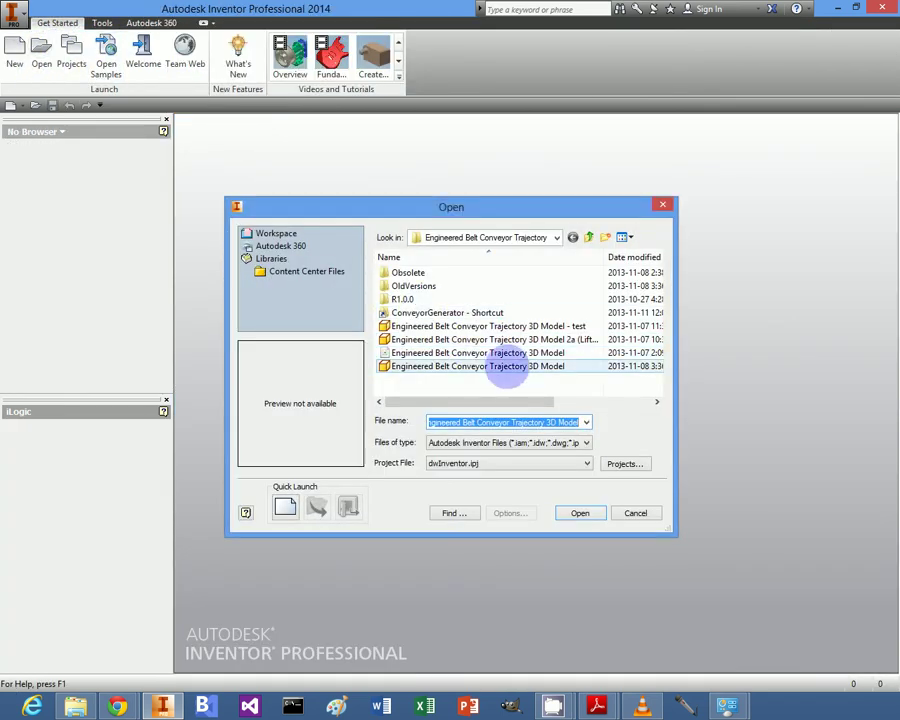
left_click(490, 367)
double_click(386, 367)
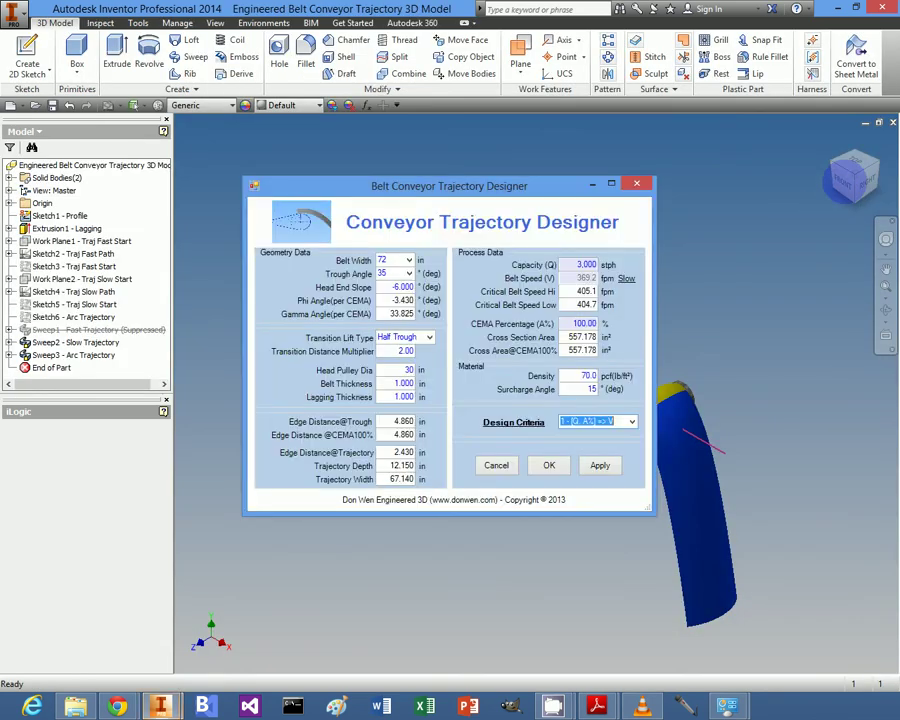
- Dismiss the Trajectory Designer and zoom in on the head pulley arc from the front
left_click(494, 465)
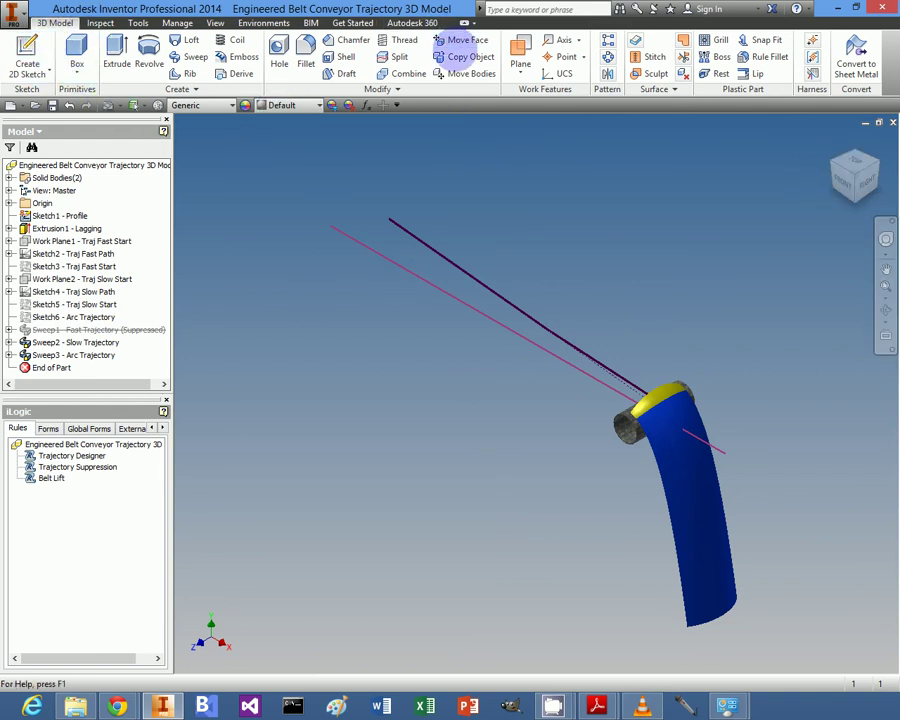
left_click(836, 188)
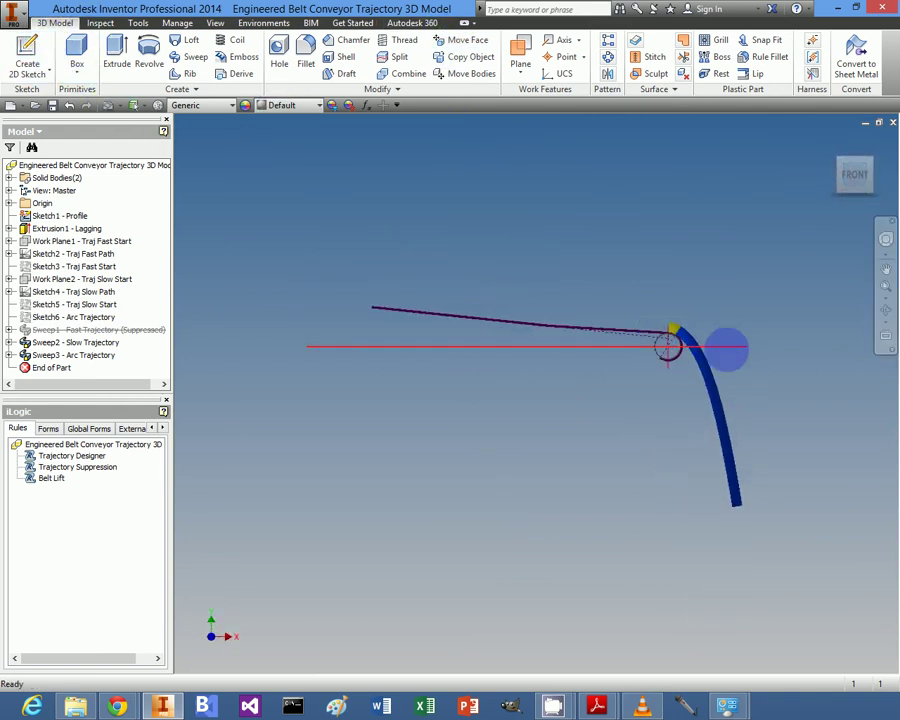
scroll(625, 332, "up", 2)
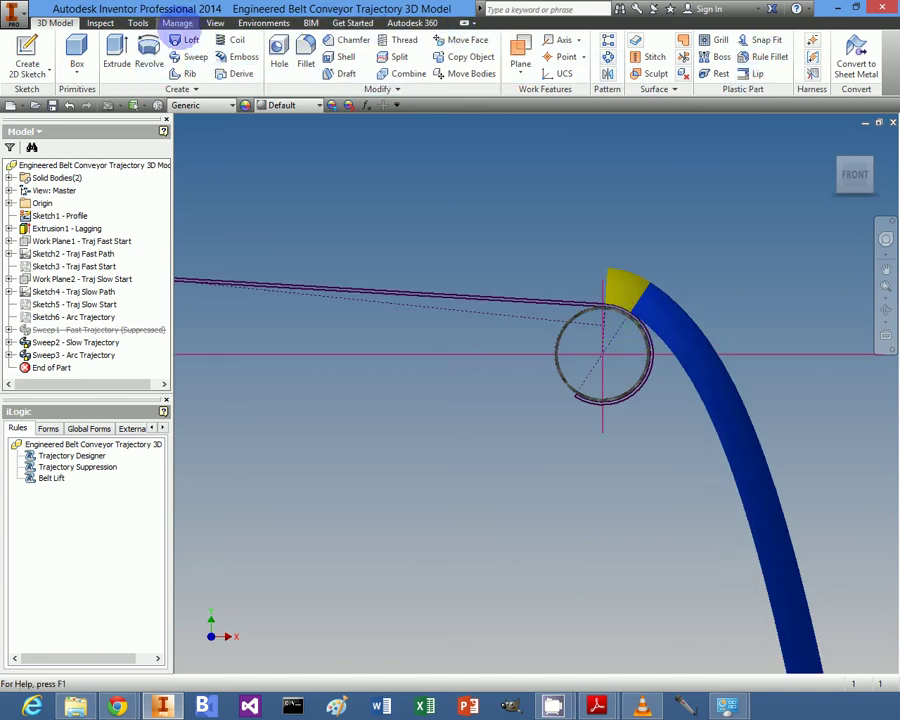
- Remove Trajectory Designer from the After Open Document trigger again and save the part with Ctrl+S
left_click(179, 23)
left_click(799, 56)
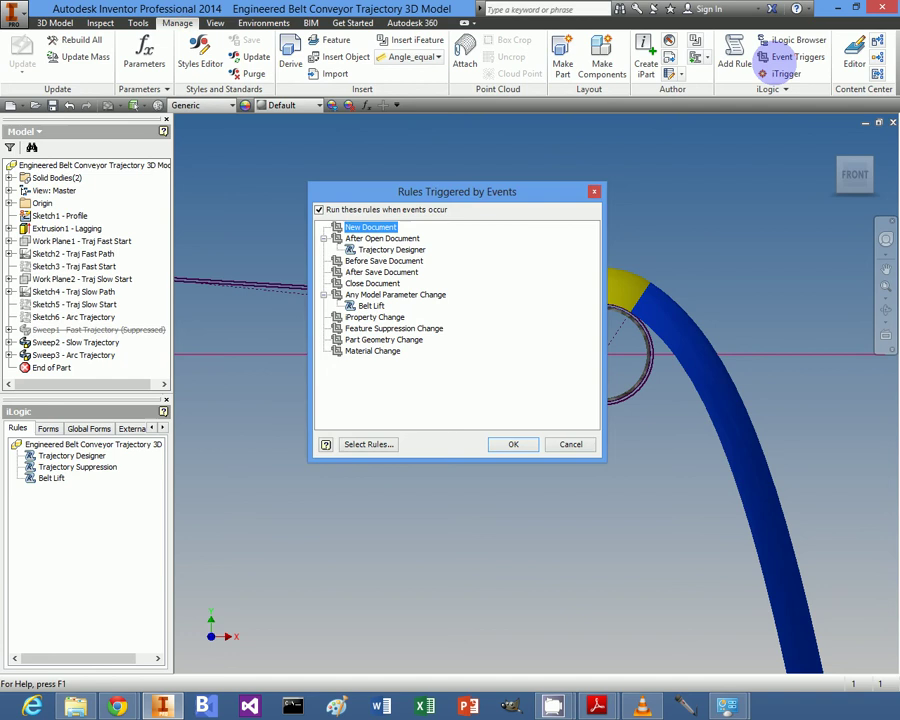
left_click(382, 238)
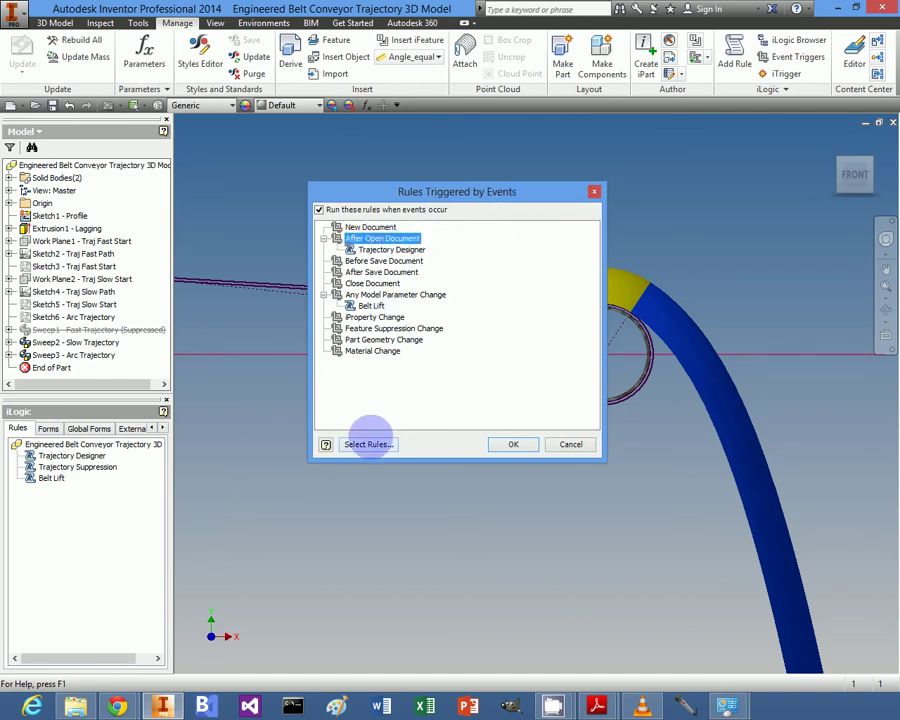
left_click(368, 444)
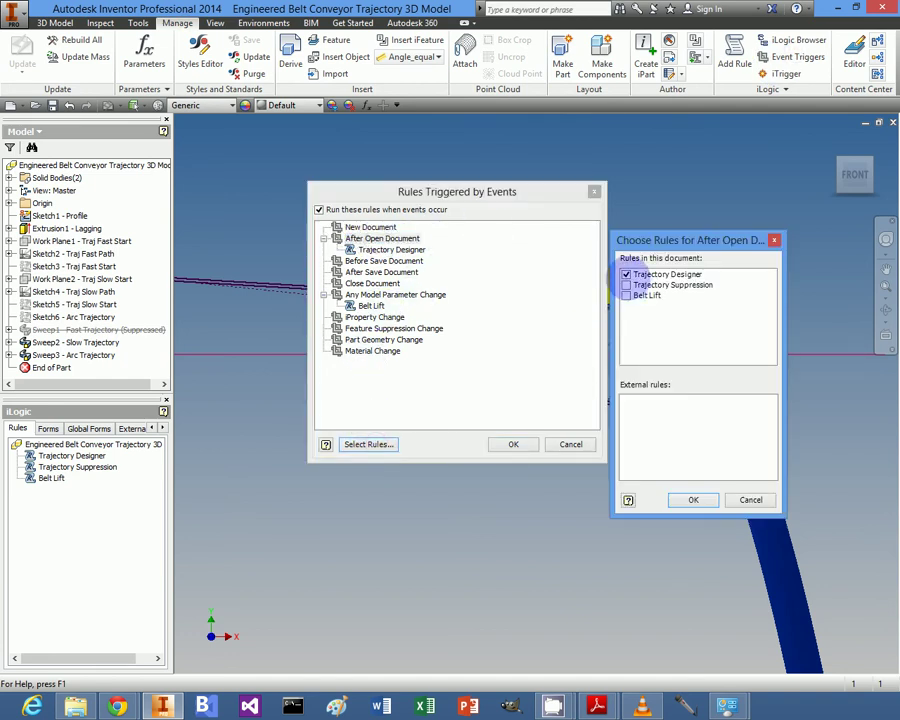
left_click(626, 274)
left_click(692, 499)
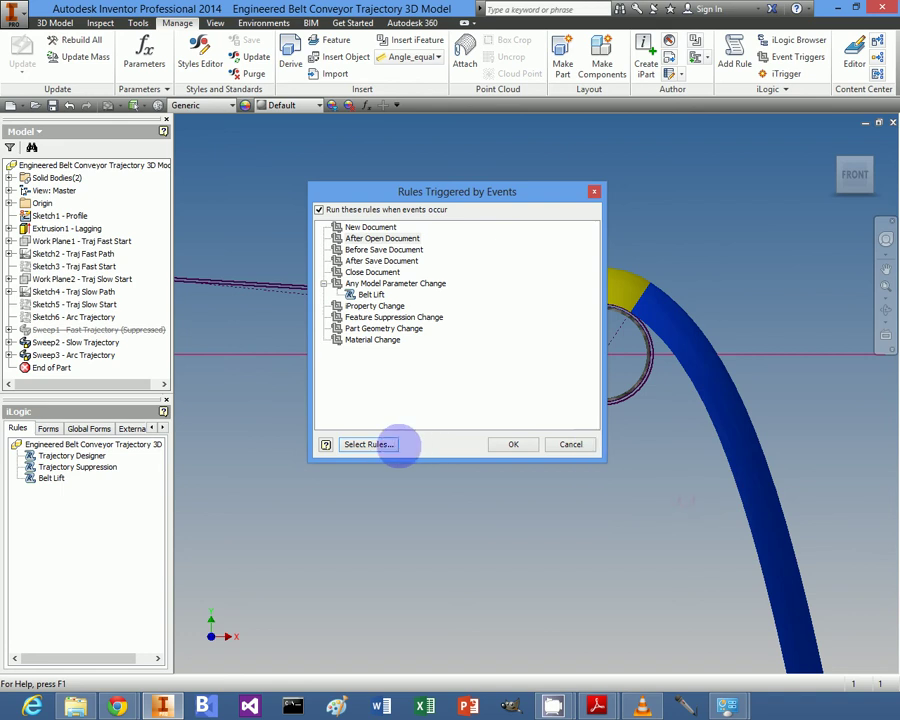
left_click(548, 444)
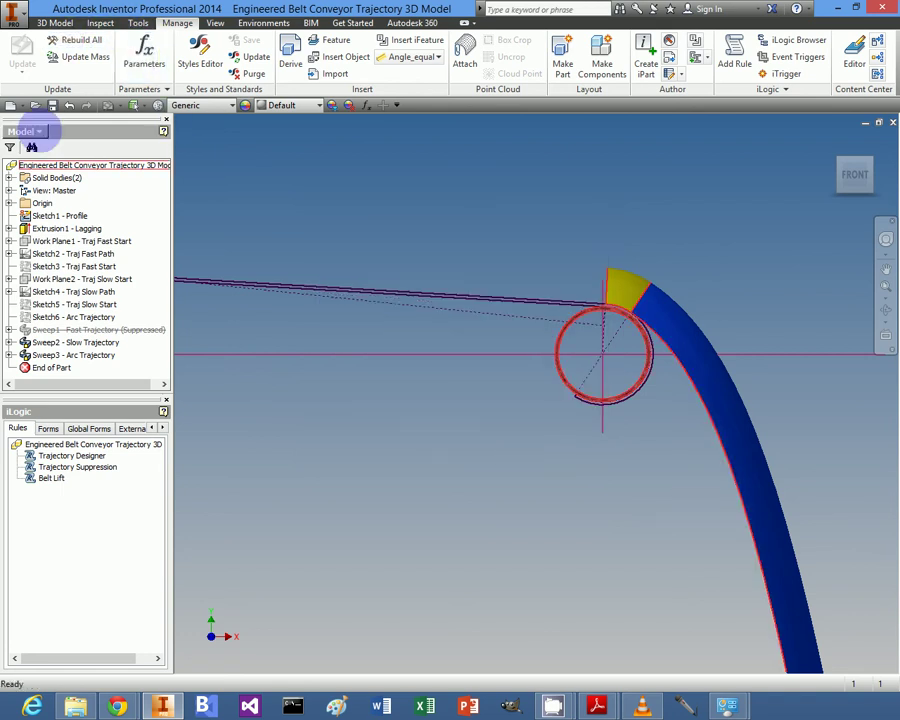
key("ctrl+s")
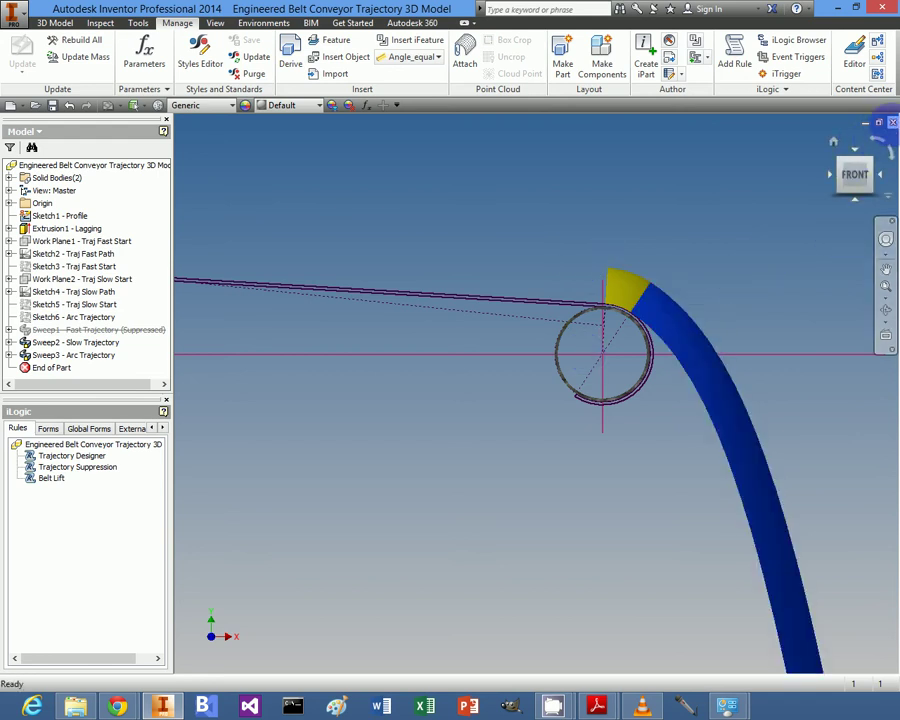
- Close the part and reopen the conveyor trajectory part file
left_click(892, 122)
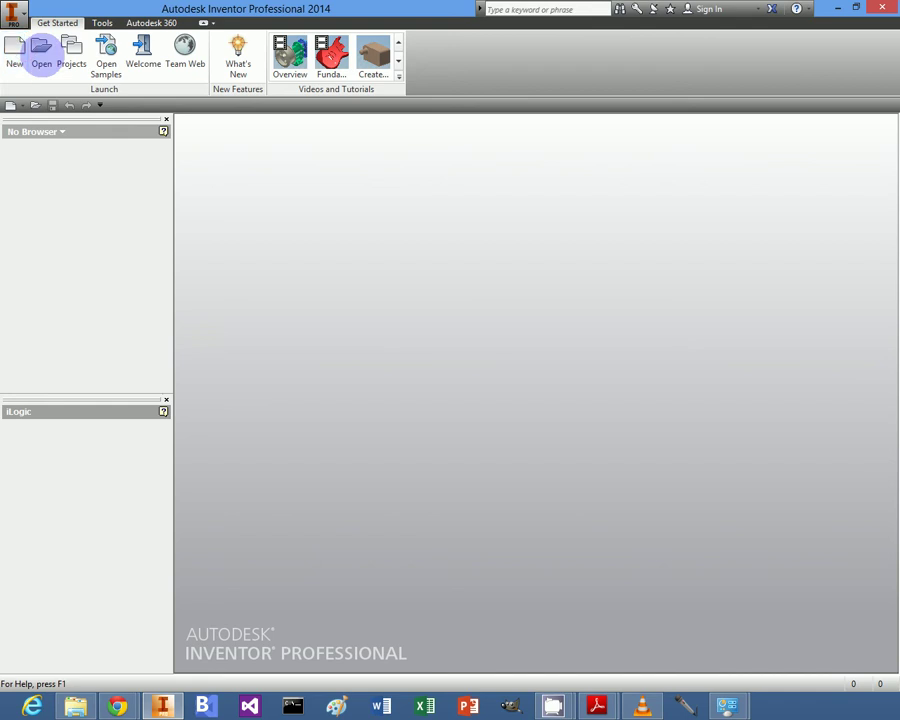
left_click(41, 50)
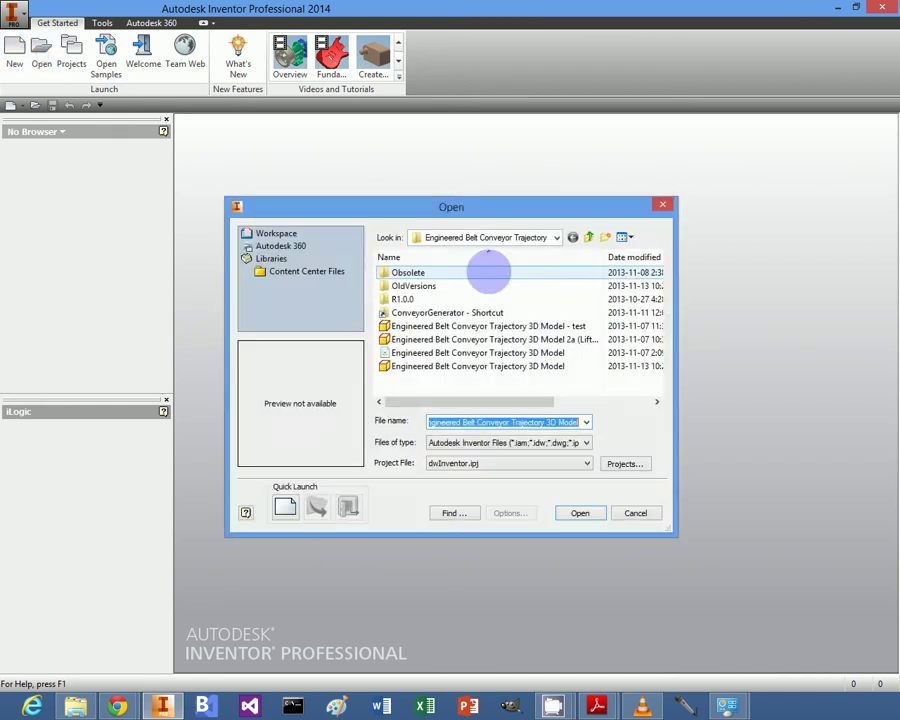
double_click(513, 367)
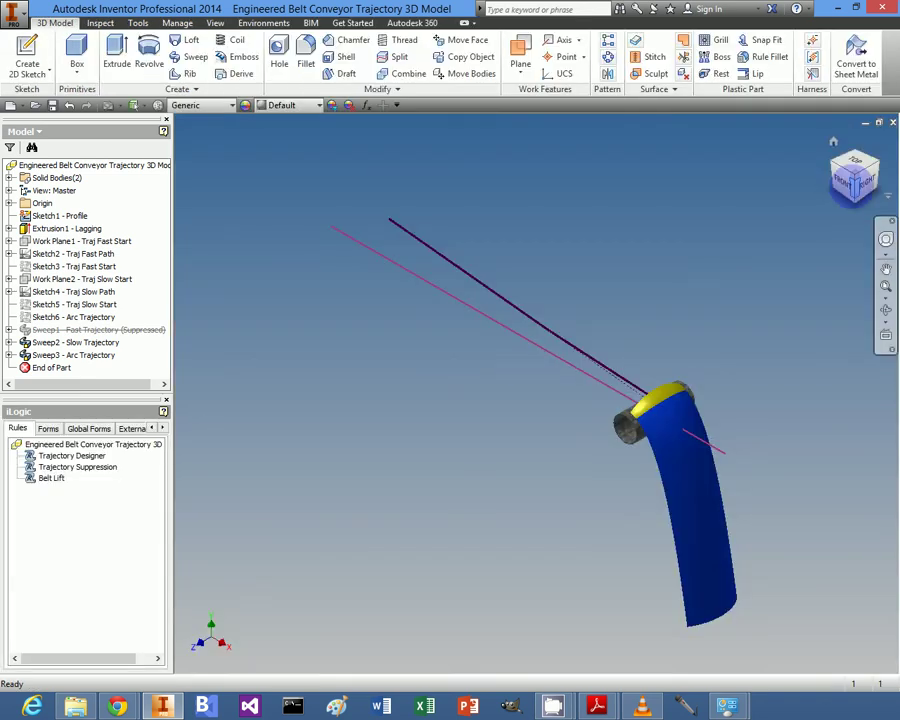
- Switch to the front view with F5 and adjust the zoom on the pulley arc
key("F5")
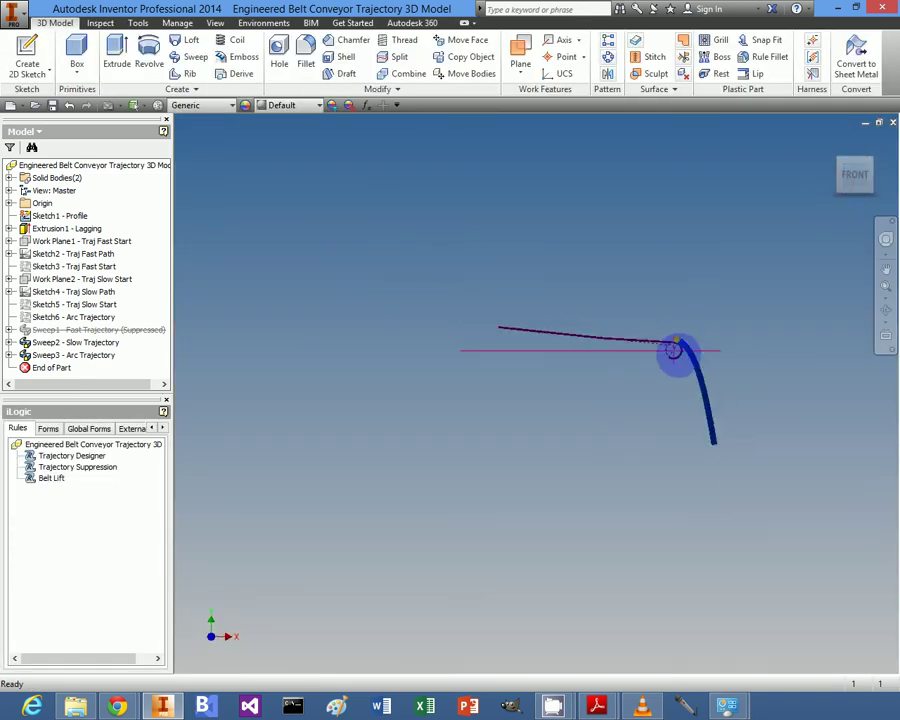
scroll(683, 355, "up", 3)
scroll(560, 400, "down", 3)
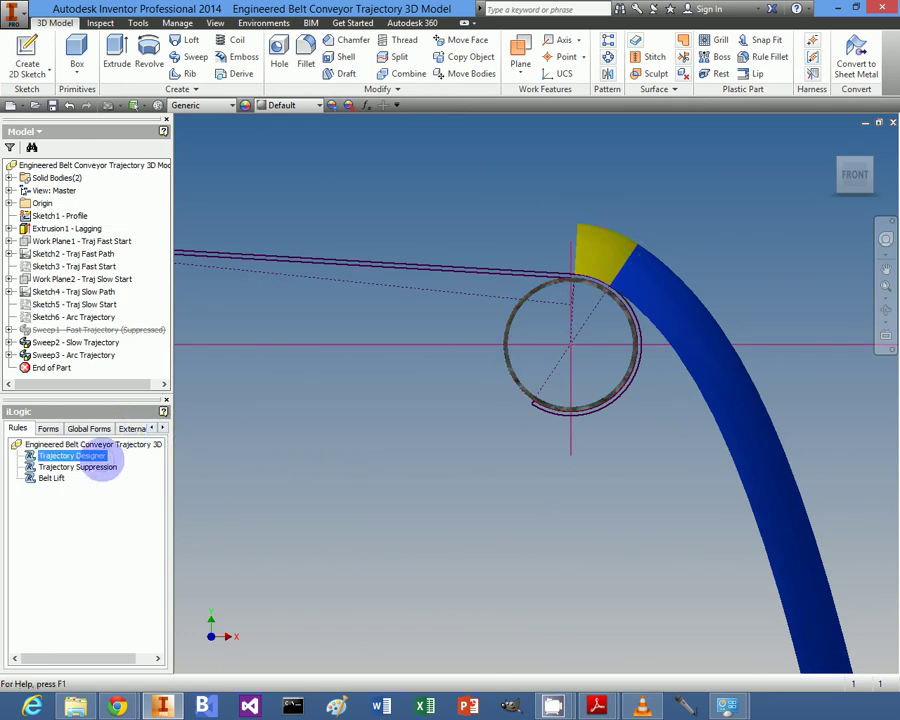
- Bring up the context menu of the Trajectory Designer rule in the iLogic Rules browser
right_click(104, 461)
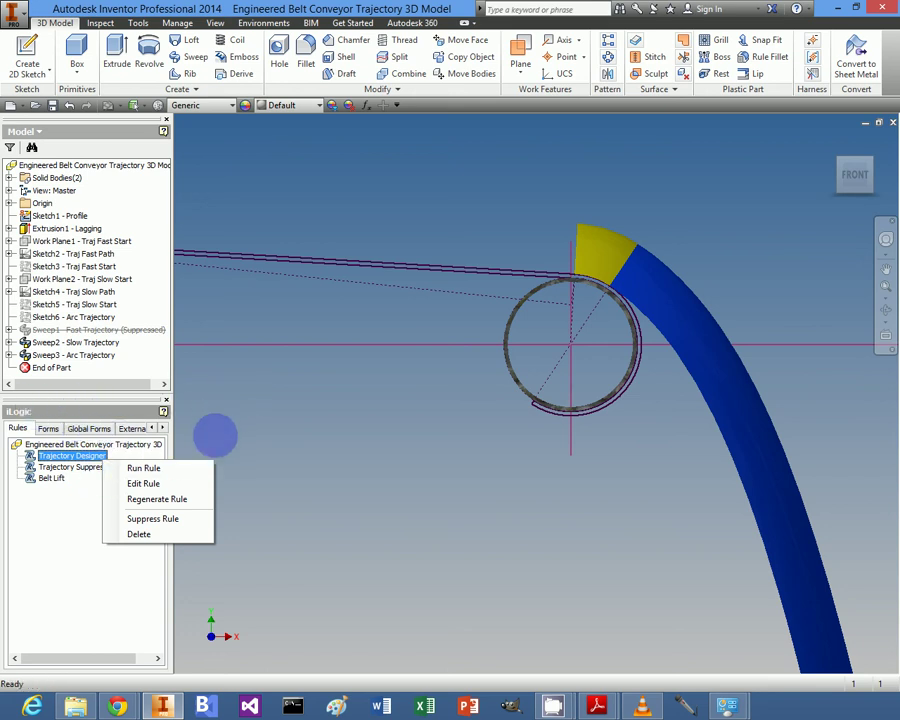
left_click(264, 379)
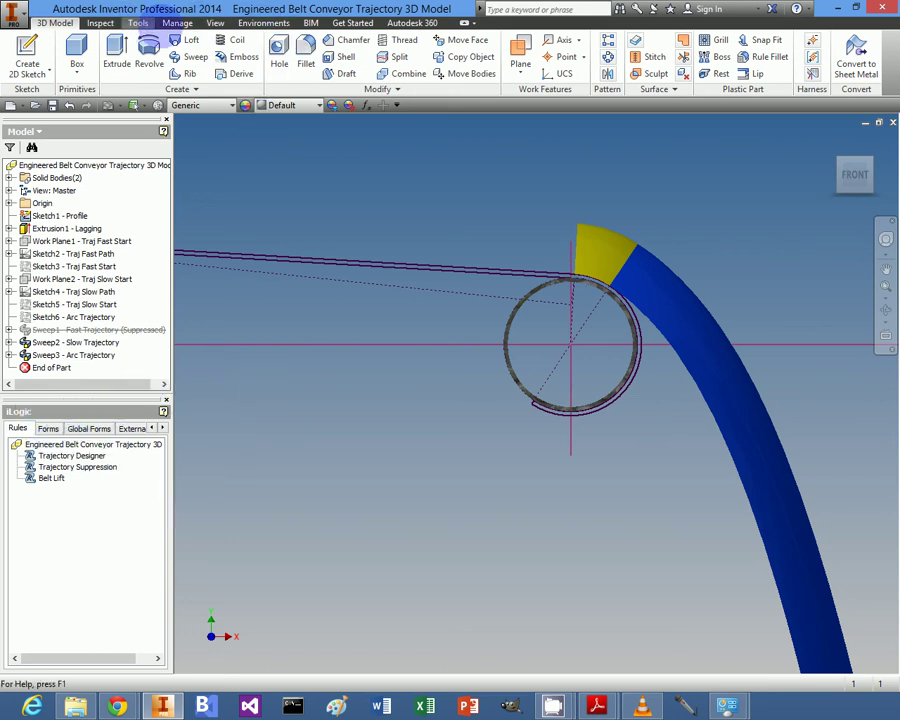
left_click(177, 22)
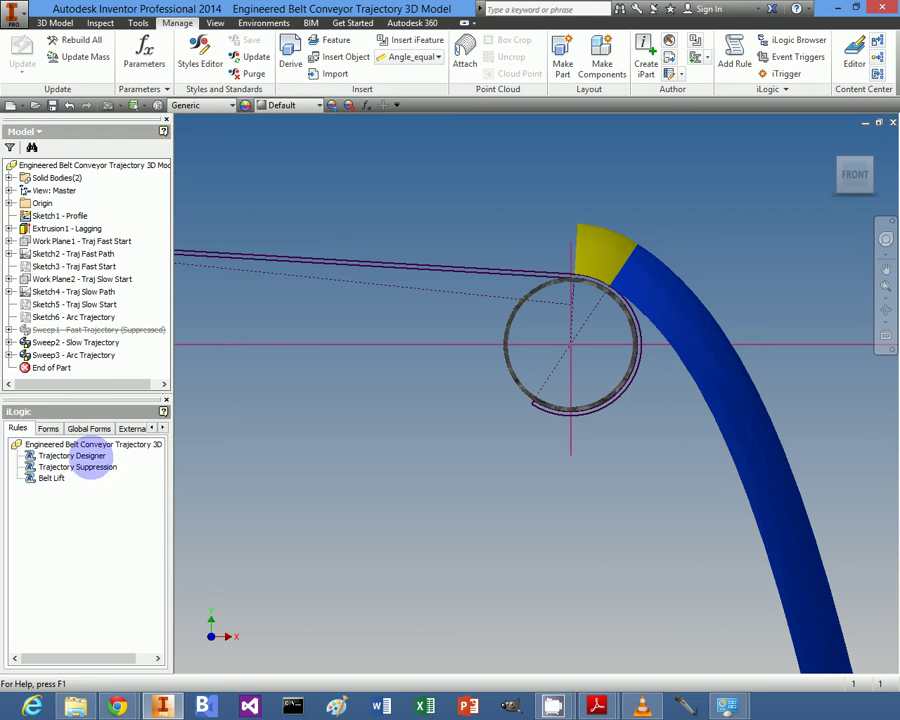
right_click(88, 455)
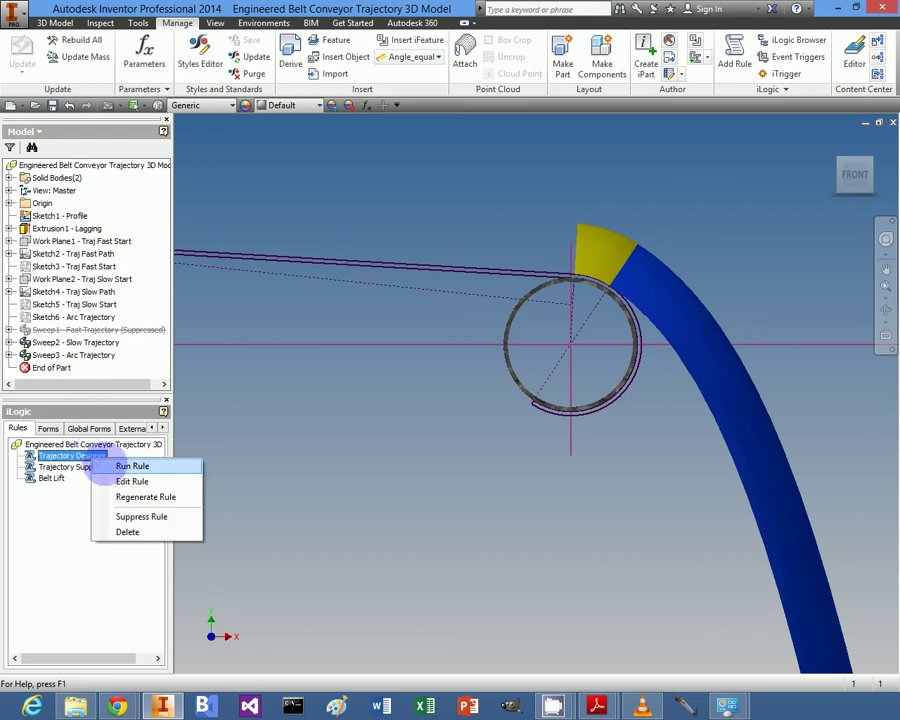
- Run the Trajectory Designer rule and drag its dialog down-left to uncover the pulley arc
left_click(132, 466)
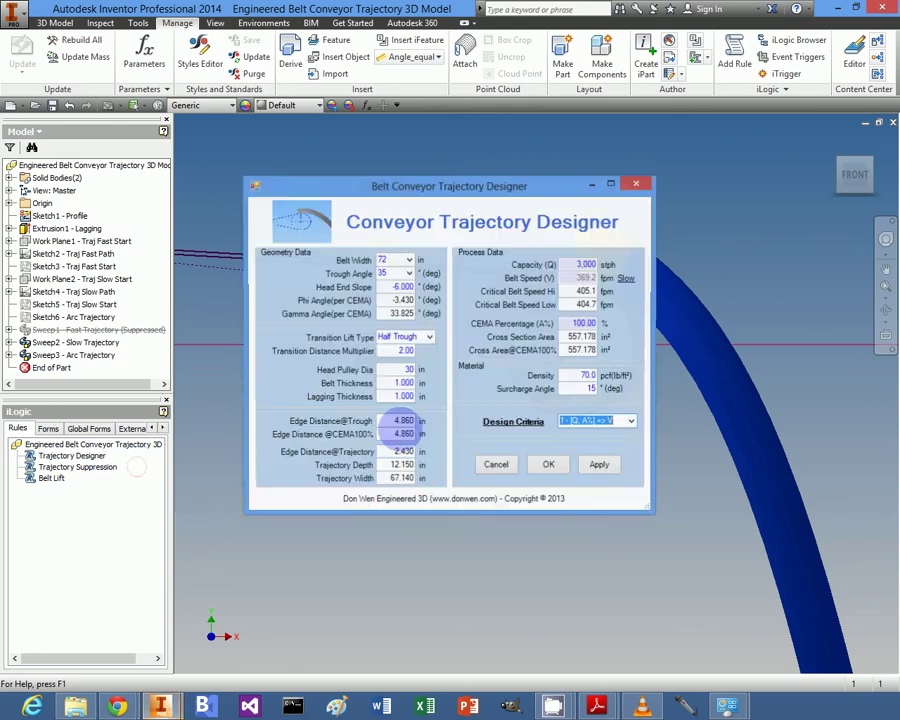
left_click_drag(465, 186, 408, 337)
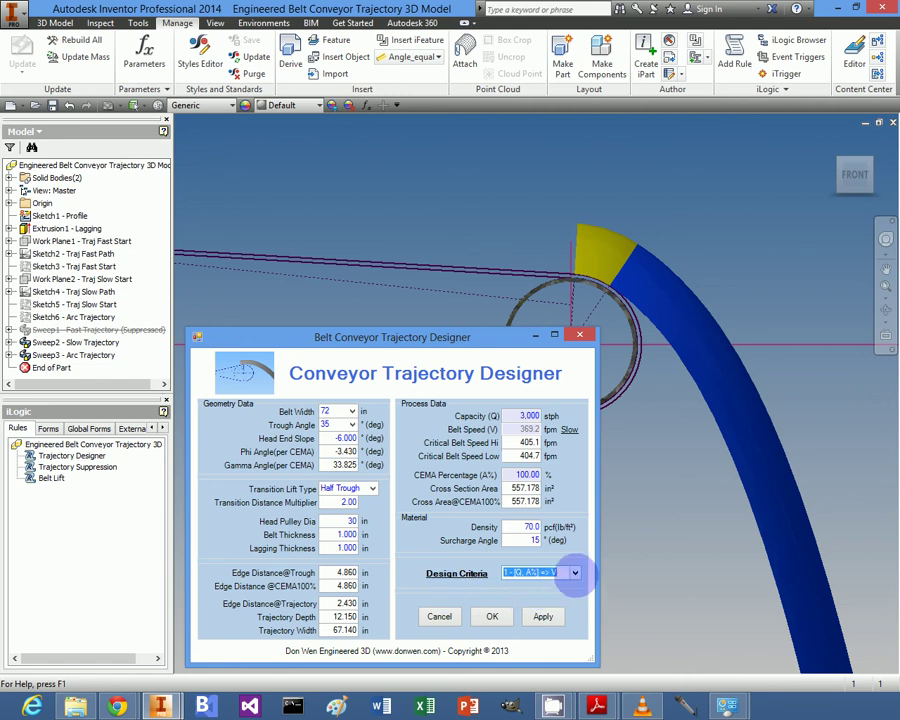
- Expand the Design Criteria dropdown, currently set to 1 - [Q, A%] => V
left_click(575, 572)
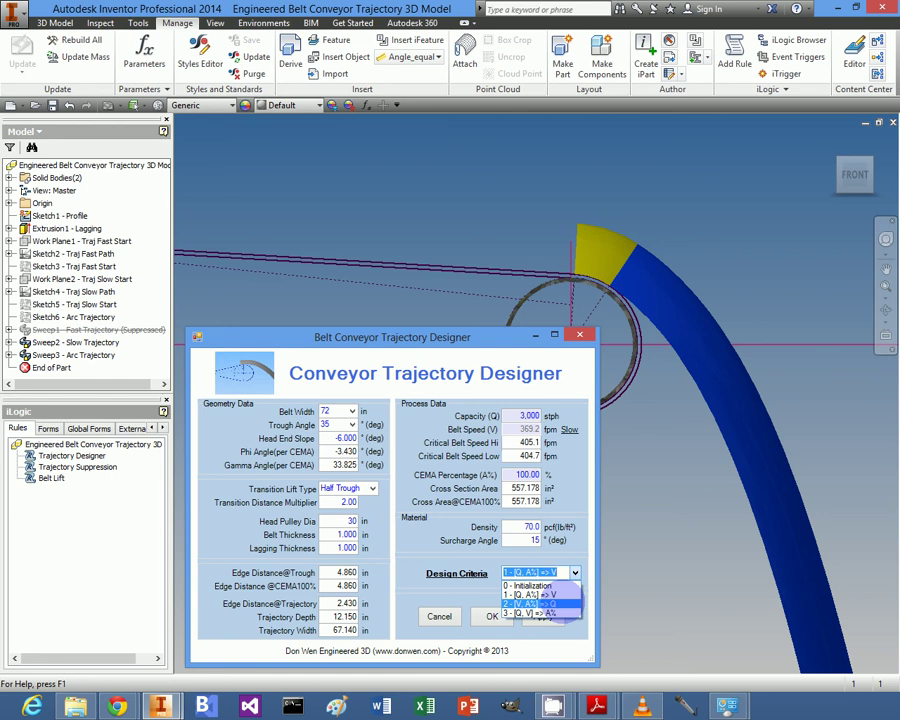
- Apply design criterion 2 - [V, A%] => Q so belt speed (369.2 fpm) becomes the input
left_click(556, 603)
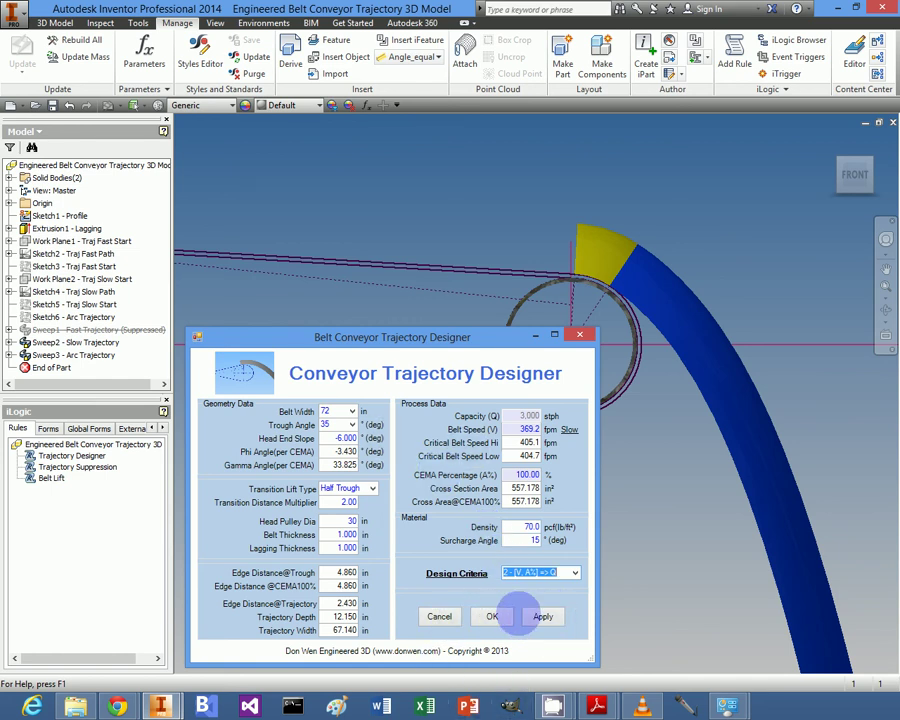
left_click(543, 616)
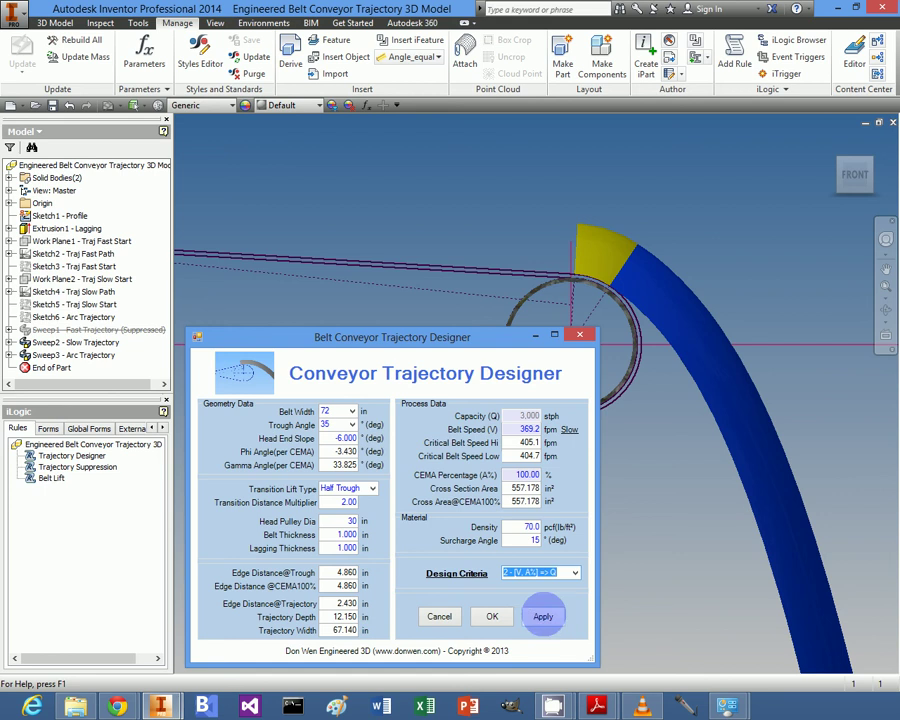